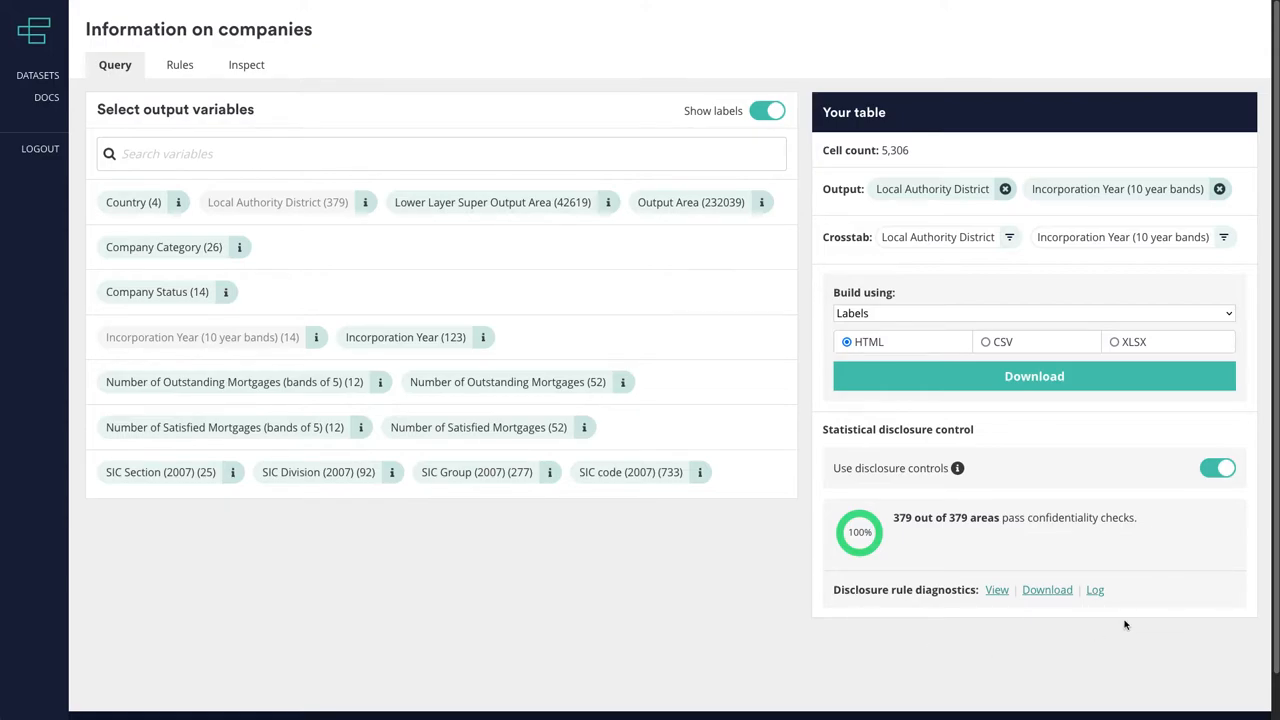
- Build the Local Authority District by Incorporation Year table as HTML, and review the maximum-cells limit in the dataset's disclosure rules
{"action": "left_click", "coordinate": [955, 380]}
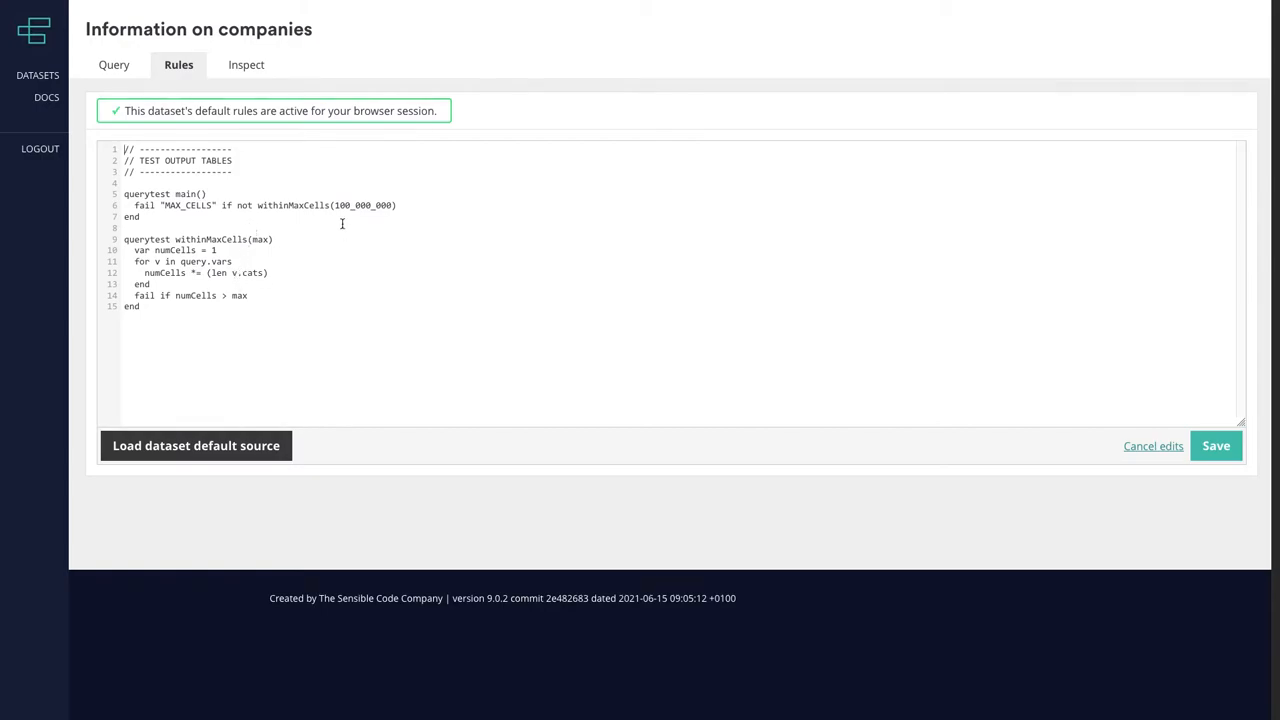
{"action": "left_click_drag", "start_coordinate": [334, 205], "coordinate": [381, 206]}
- Append a table-test block to the rules, with a main() test that passes and a Dominance(maxPercentTotal) test
{"action": "left_click", "coordinate": [347, 352]}
{"action": "key", "text": "Return"}
{"action": "type", "text": "// ------------------ // TEST OUTPUT TABLES // ------------------  tabletest main()   pass end  tabletest Dominance(maxPercentTotal)   var maxTotal = (maxPercentTotal * table.sumCounts) / 1000   for c in table.cats     fail if c.total > maxTotal   end end"}
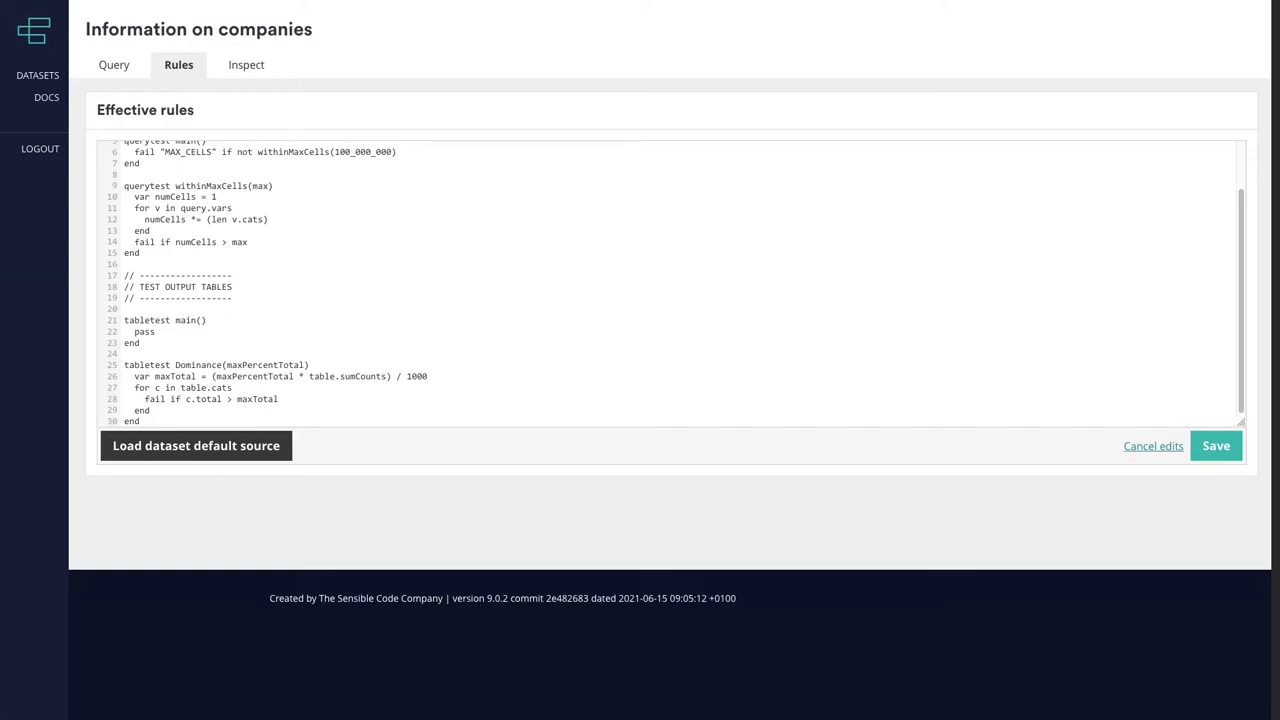
- Add the line "fail if not Dominance(80)" above pass in tabletest main() and save the rules
{"action": "left_click", "coordinate": [177, 307]}
{"action": "key", "text": "Return"}
{"action": "type", "text": "fail if not Dominance()"}
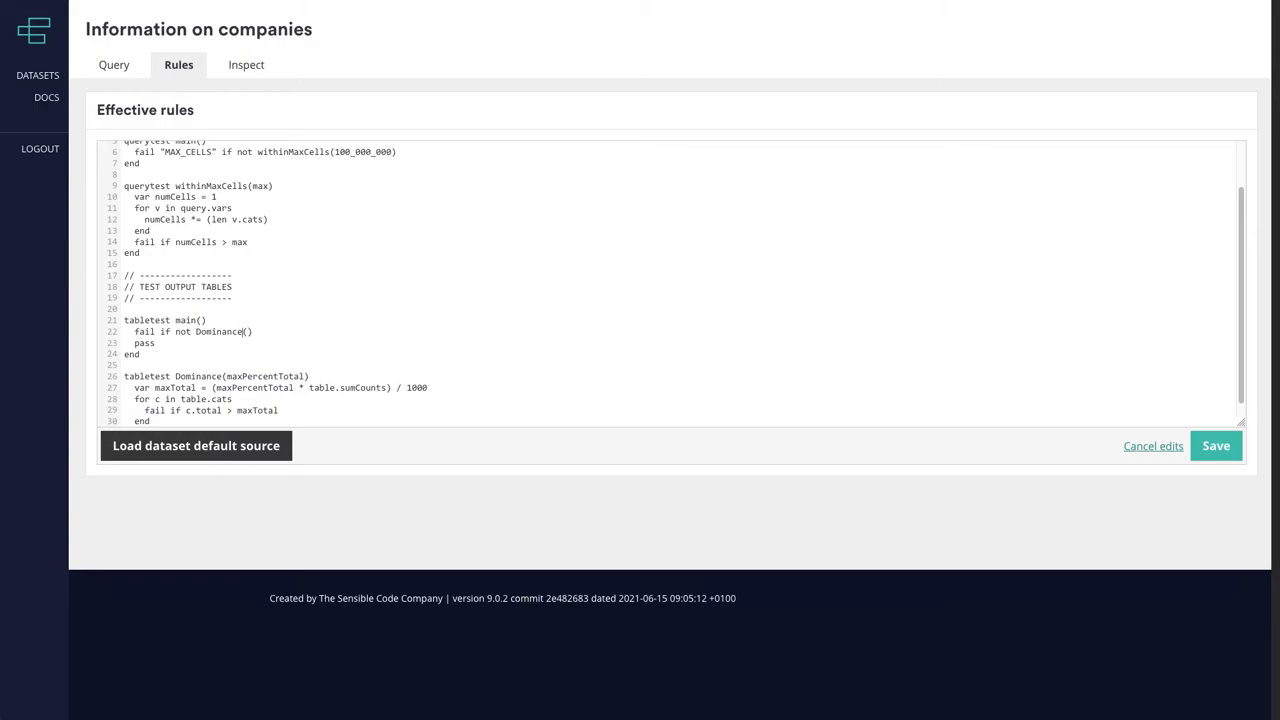
{"action": "type", "text": "  80"}
{"action": "left_click", "coordinate": [1220, 452]}
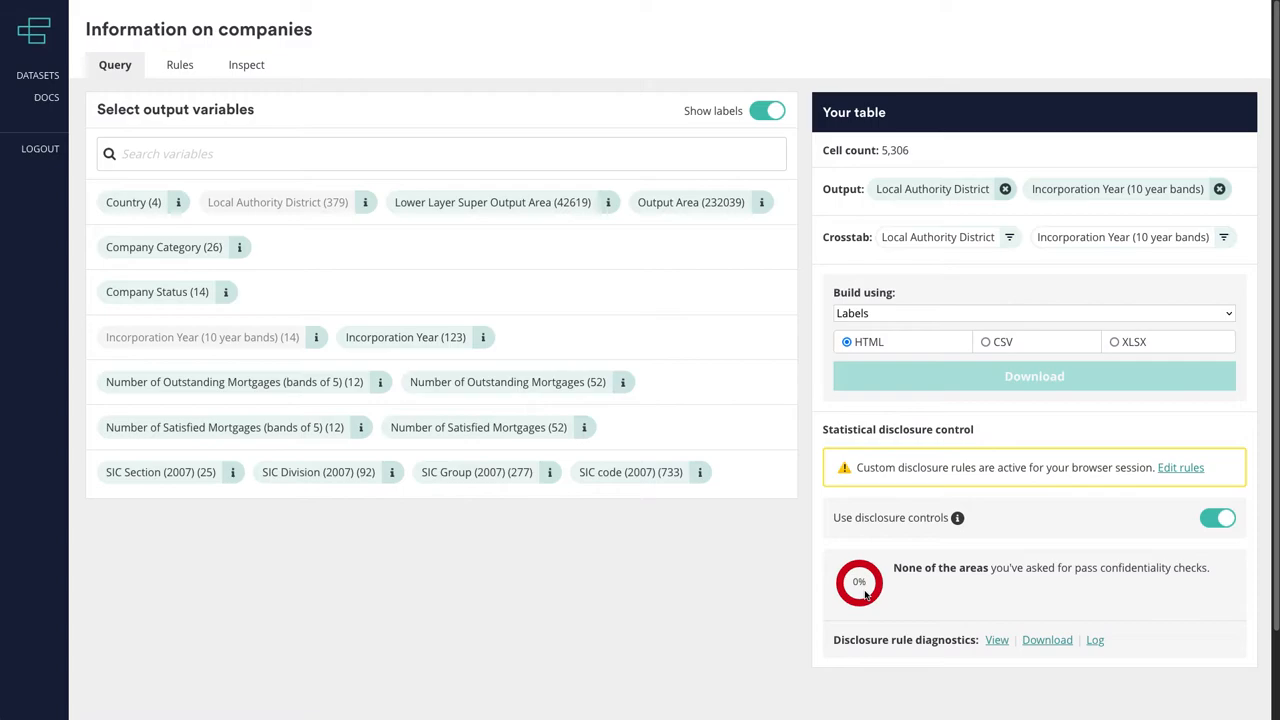
- Examine the disclosure rule diagnostics for the current query, including the rule failure summary and failed categories
{"action": "left_click", "coordinate": [996, 641]}
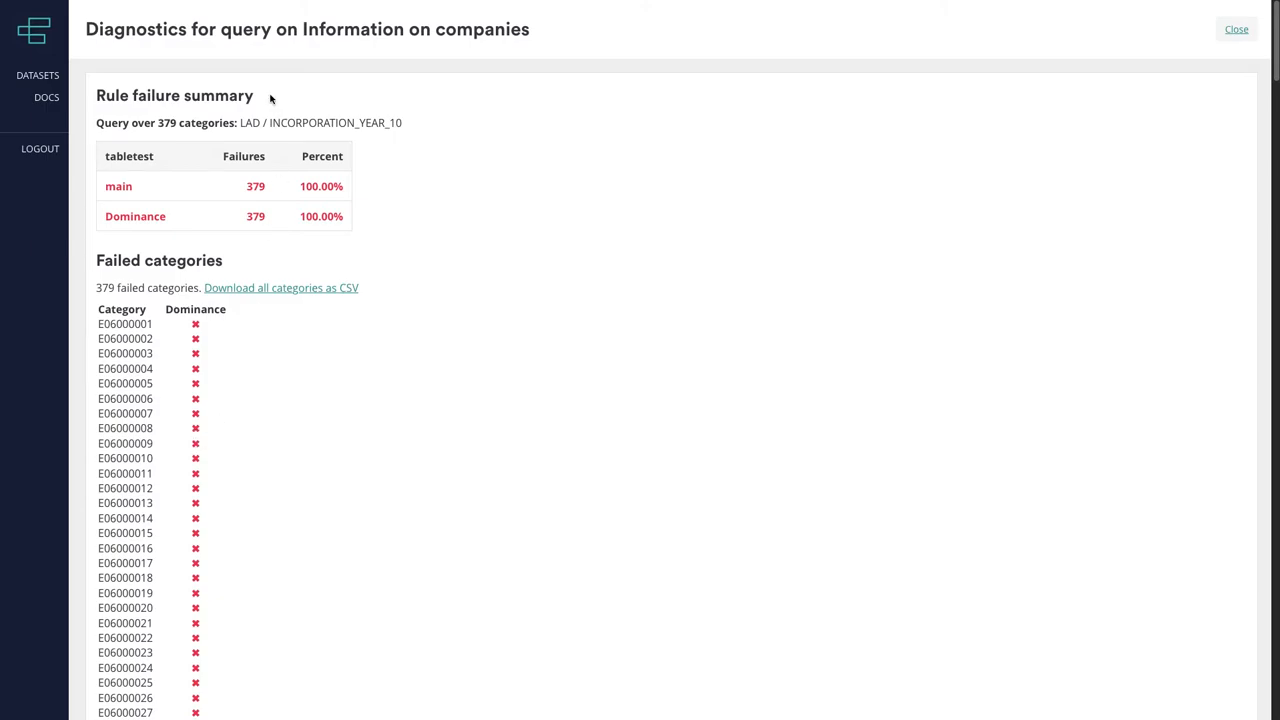
{"action": "key", "text": "alt+Left"}
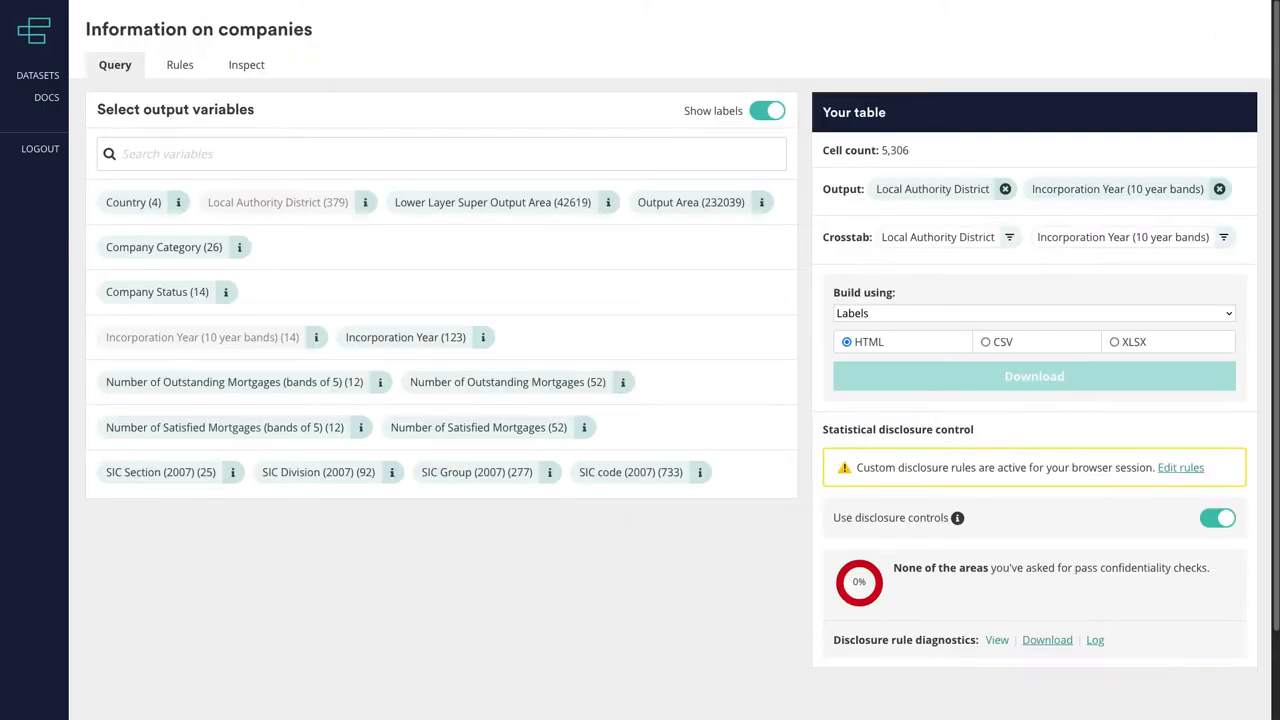
- Comment out the Dominance check in tabletest main() and save the rules
{"action": "key", "text": "alt+Left"}
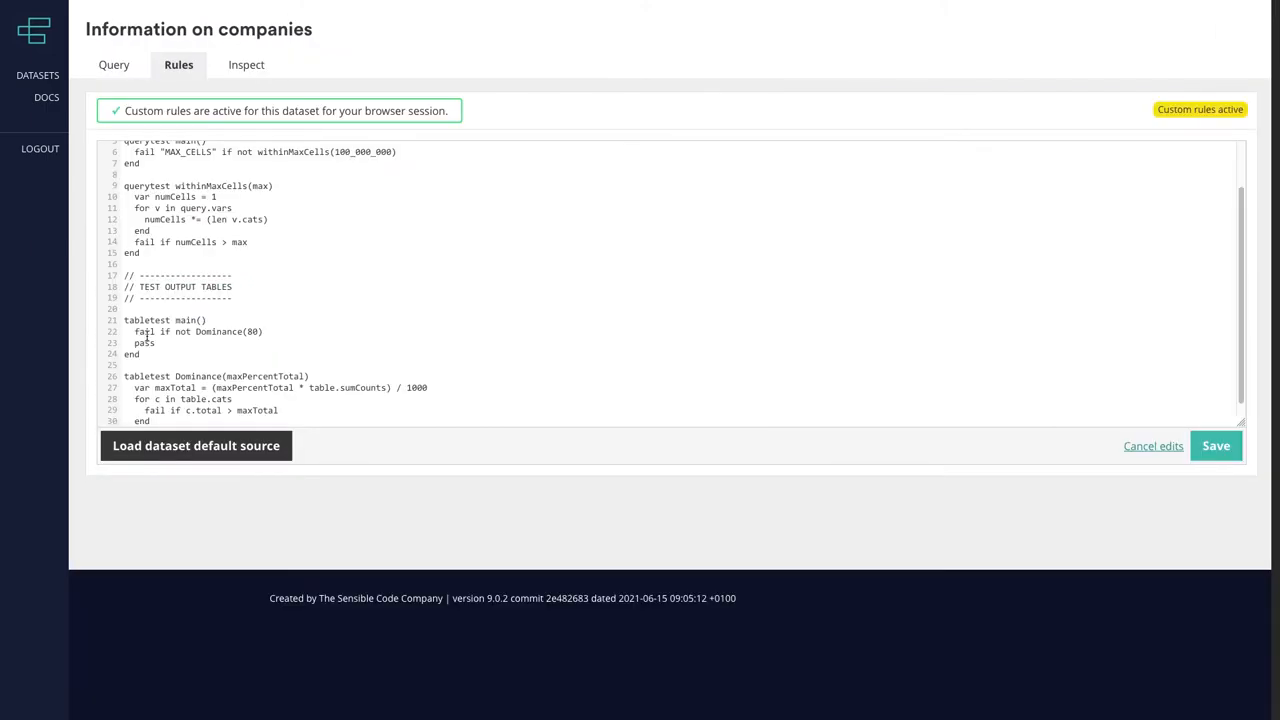
{"action": "type", "text": "//"}
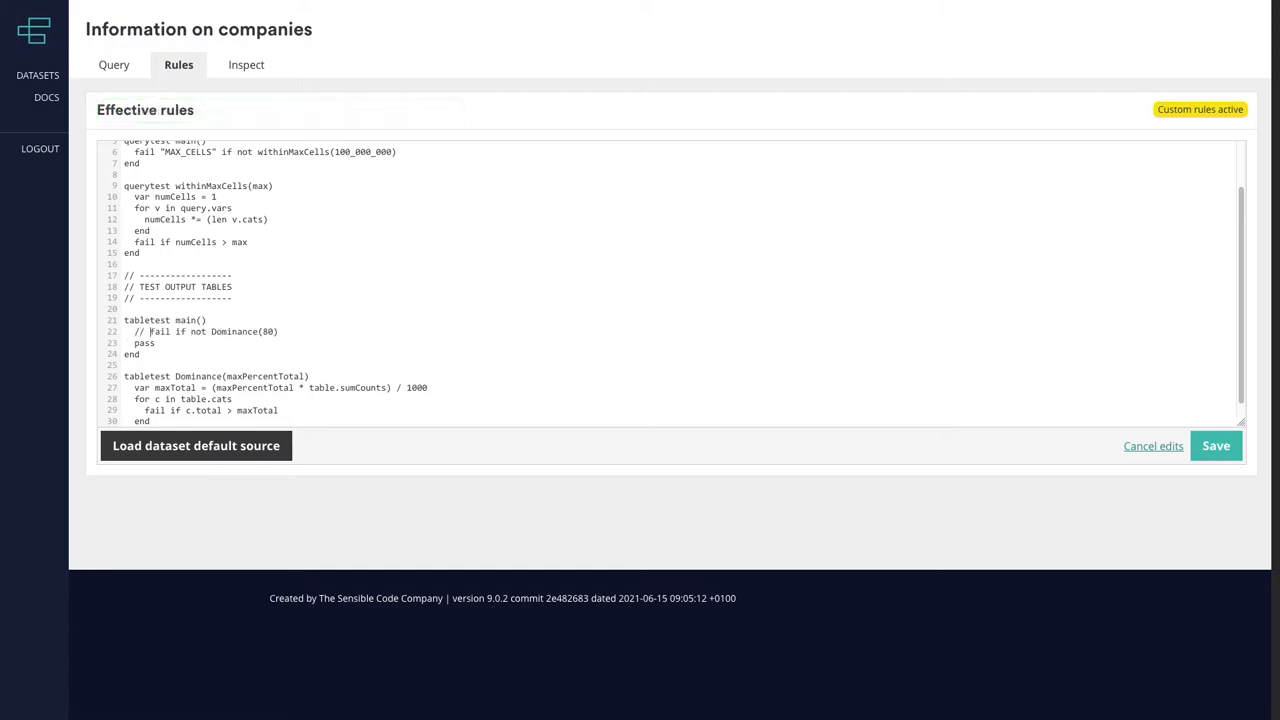
{"action": "left_click", "coordinate": [1216, 446]}
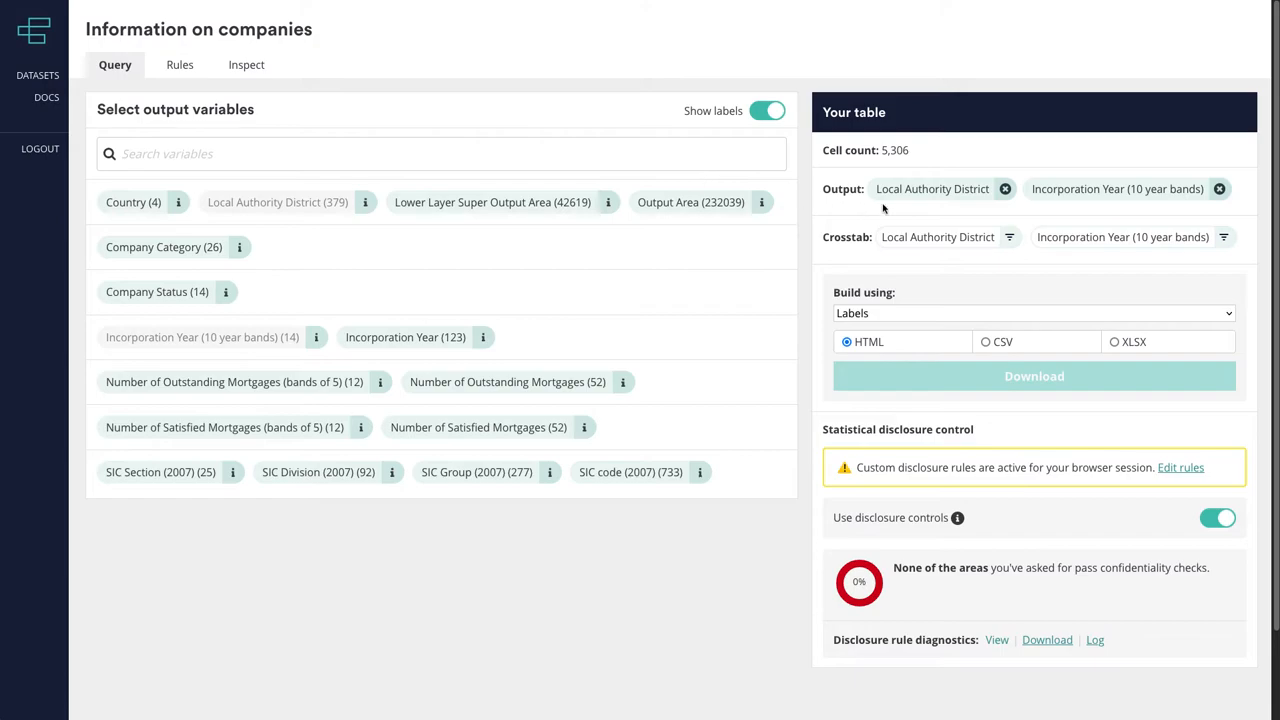
- Replace Local Authority District with Output Area in the query and add SIC Section (2007) as an output variable
{"action": "left_click", "coordinate": [1005, 189]}
{"action": "left_click", "coordinate": [669, 208]}
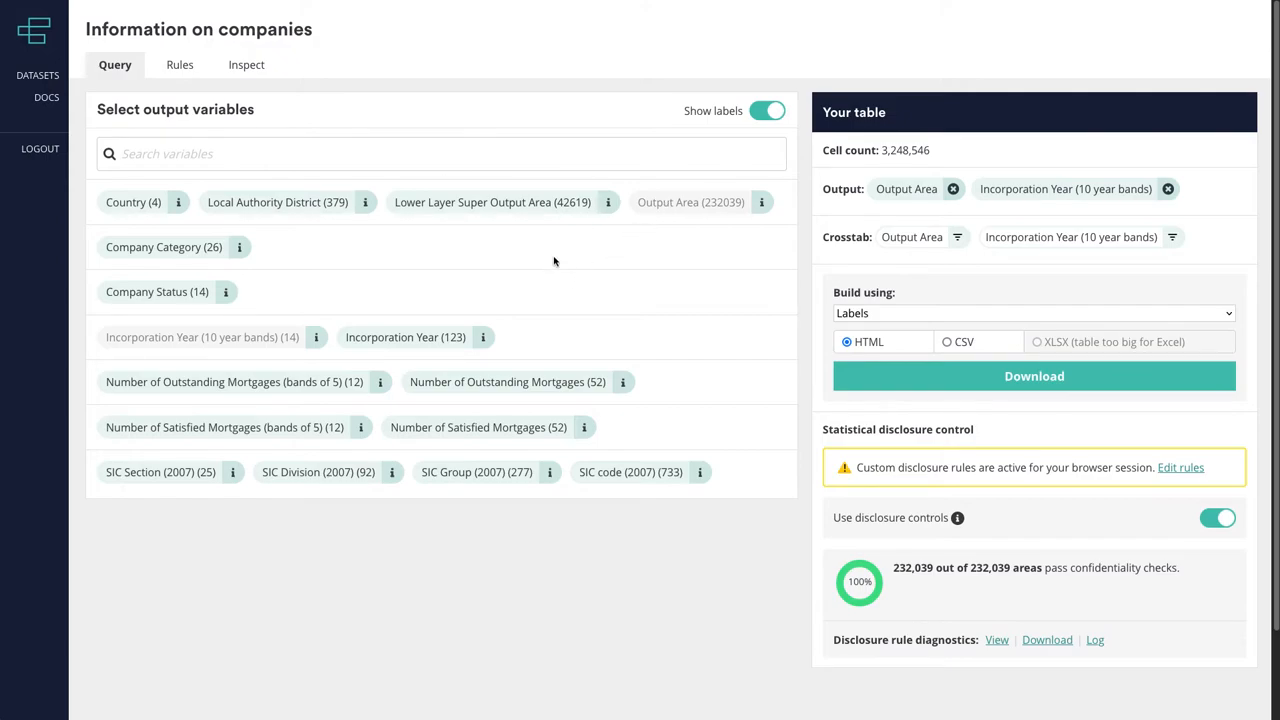
{"action": "left_click", "coordinate": [156, 478]}
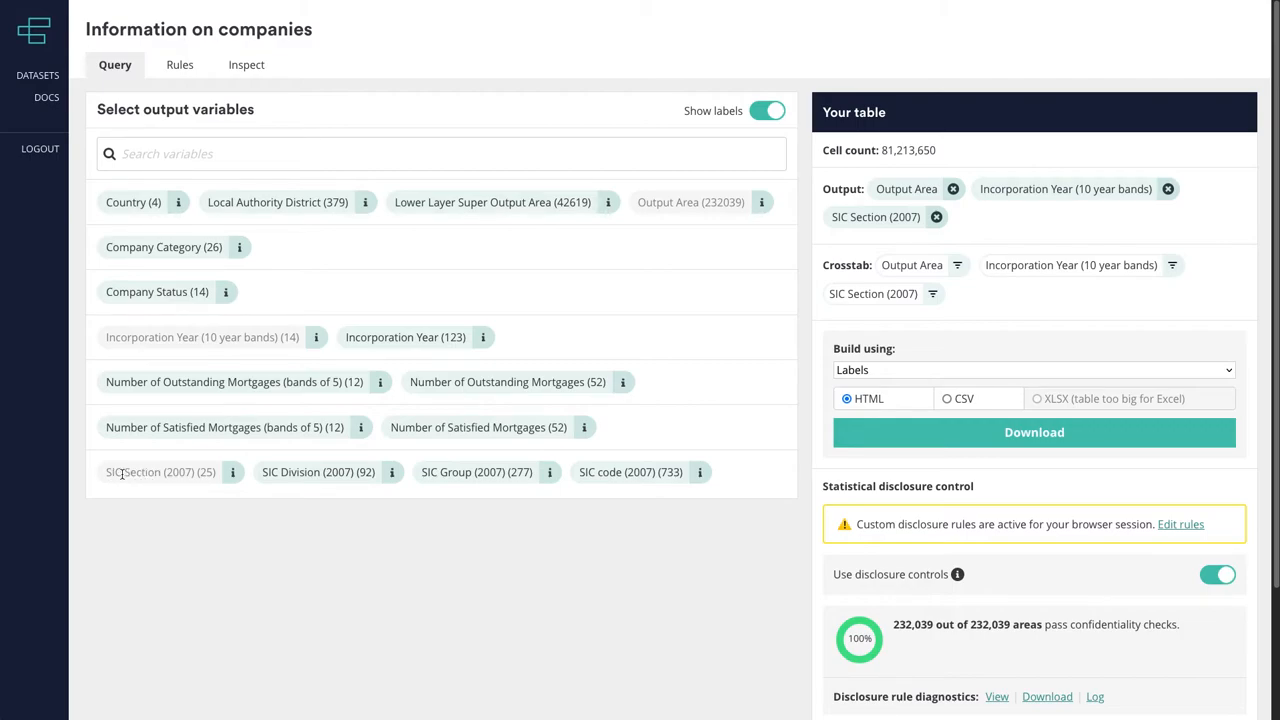
- Check the query's cell count, build the HTML output table, look through its counts and close it
{"action": "left_click_drag", "start_coordinate": [881, 152], "coordinate": [947, 152]}
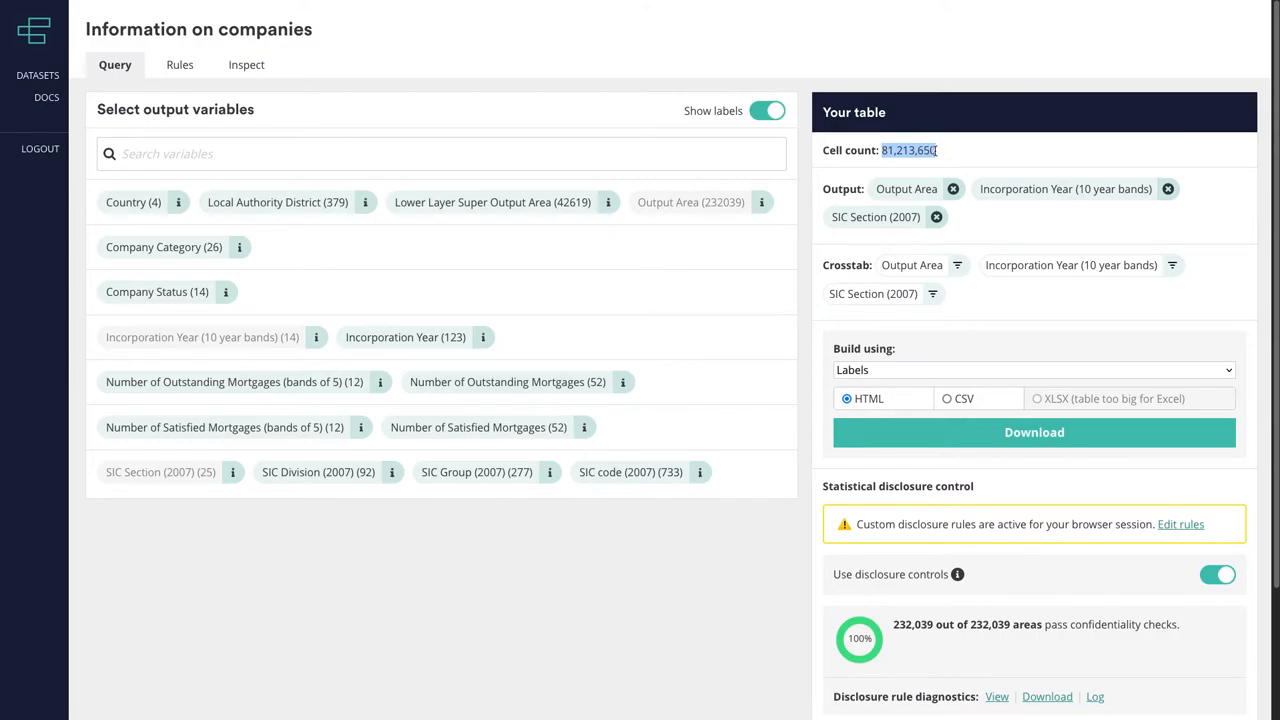
{"action": "left_click", "coordinate": [935, 151]}
{"action": "left_click", "coordinate": [983, 442]}
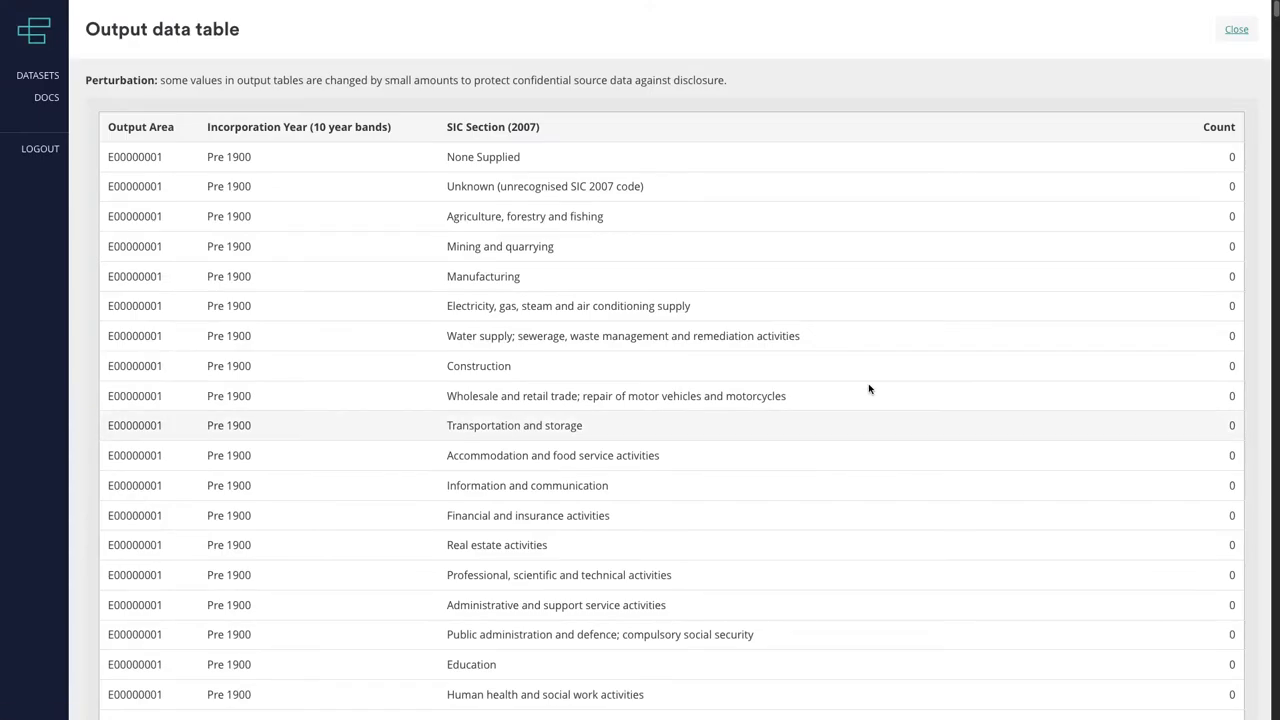
{"action": "scroll", "coordinate": [1100, 423], "scroll_direction": "down", "scroll_amount": 1}
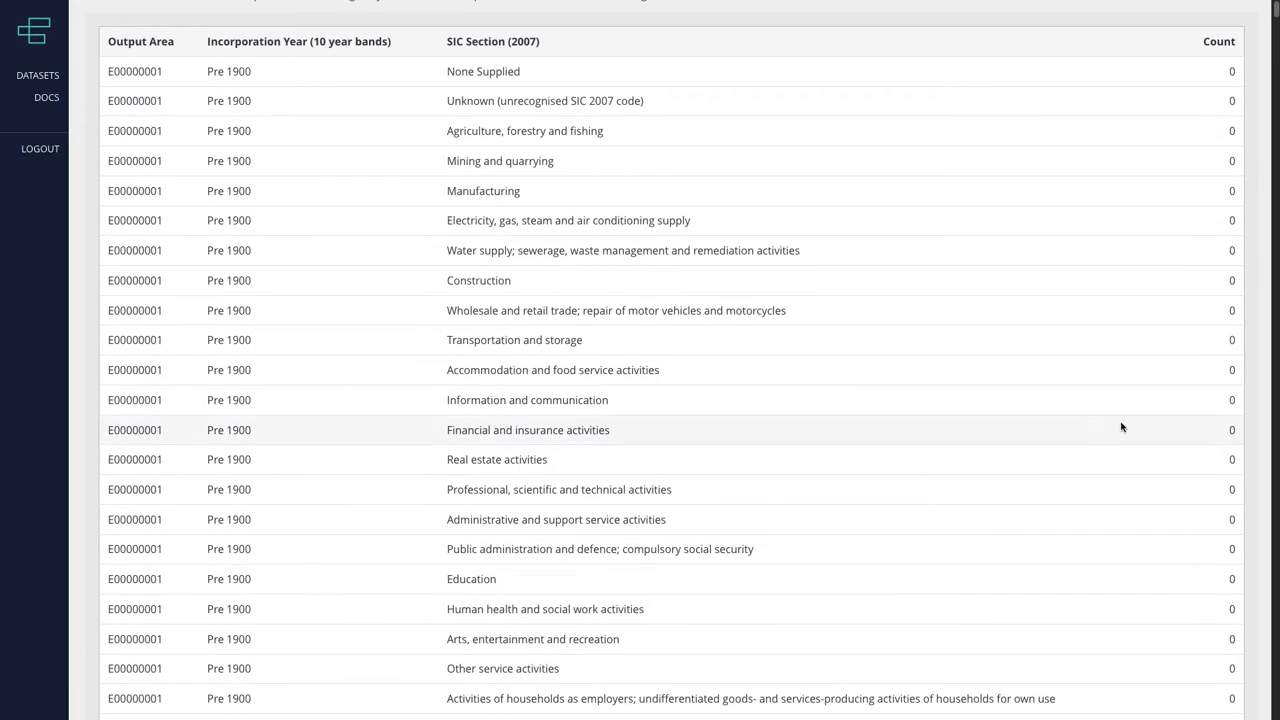
{"action": "scroll", "coordinate": [1160, 426], "scroll_direction": "down", "scroll_amount": 2}
{"action": "scroll", "coordinate": [1200, 426], "scroll_direction": "up", "scroll_amount": 5}
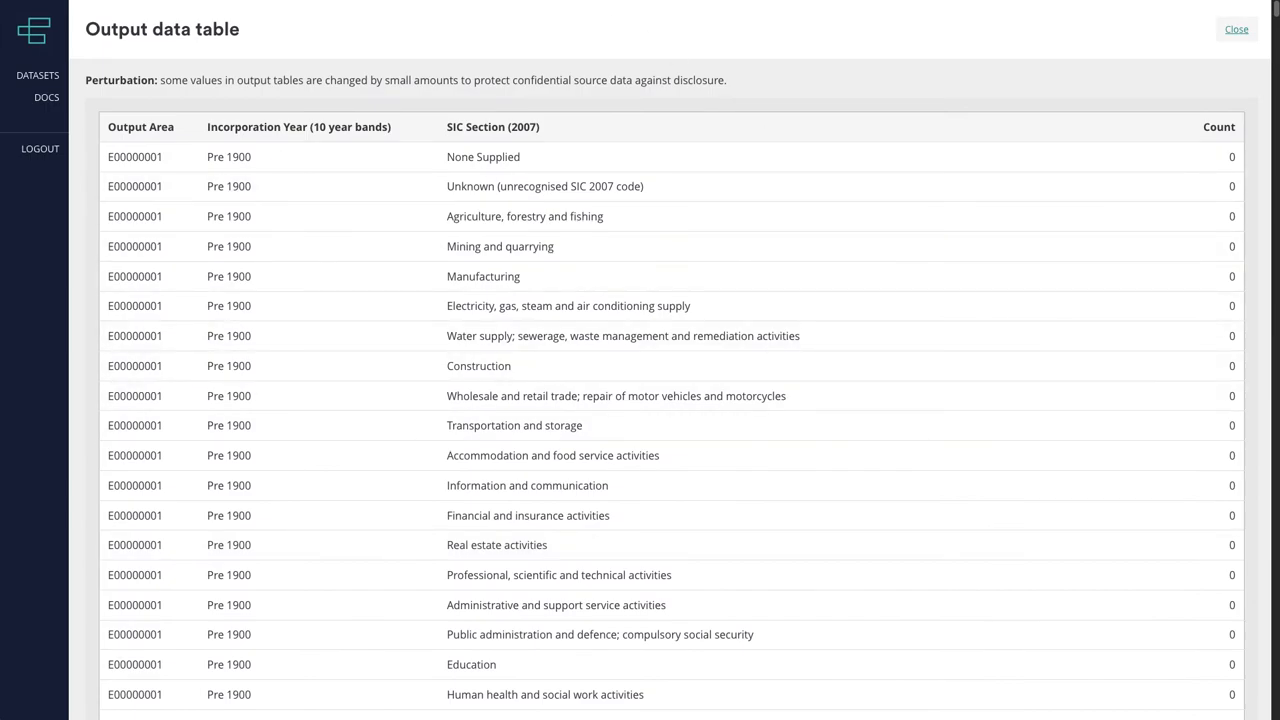
{"action": "left_click", "coordinate": [1237, 30]}
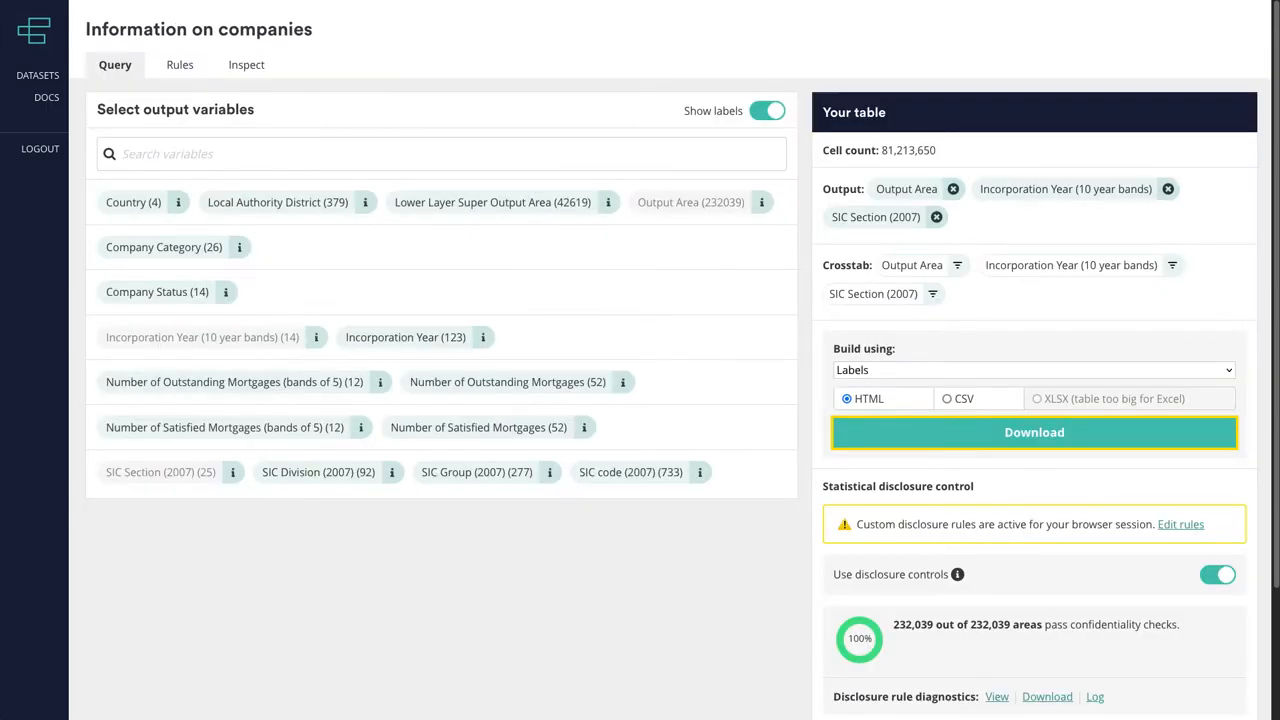
- Insert a Sparsity(maxPercentZeros) table test between the main and Dominance tests in the rules
{"action": "left_click", "coordinate": [180, 65]}
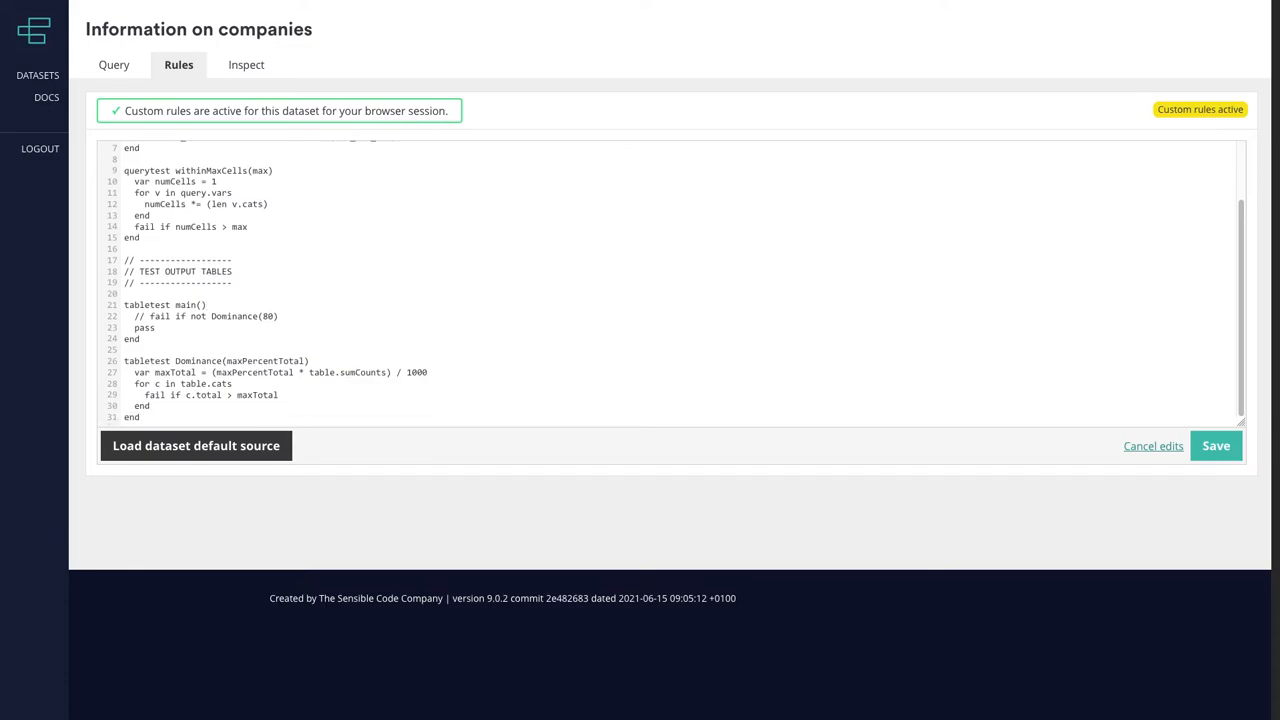
{"action": "left_click", "coordinate": [247, 336]}
{"action": "type", "text": "tabletest Sparsity(maxPercentZeros)   fail if ((table.nZeros * 100) / (len table.cells)) > maxPercentZeros end"}
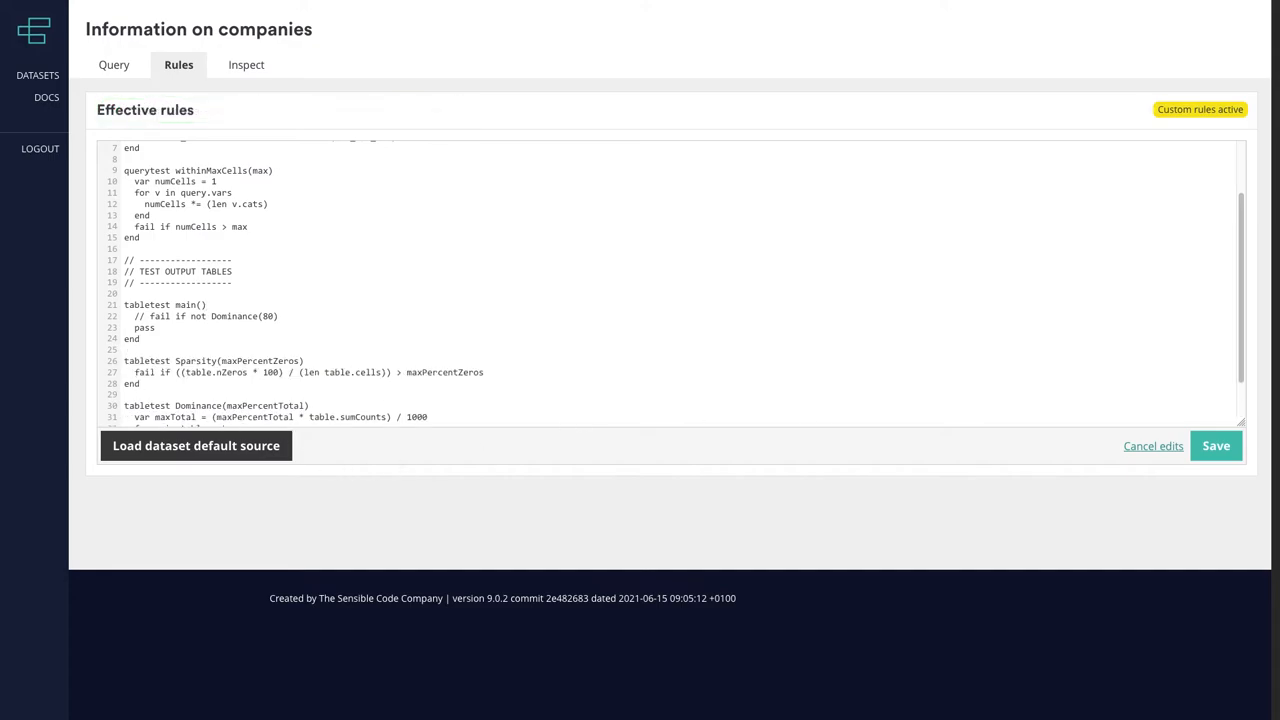
- Uncomment the check in tabletest main(), change it to "fail if not Sparsity(80)", save the rules and check the query's confidentiality result
{"action": "left_click", "coordinate": [149, 316]}
{"action": "key", "text": "BackSpace"}
{"action": "key", "text": "BackSpace"}
{"action": "key", "text": "BackSpace"}
{"action": "left_click_drag", "start_coordinate": [196, 316], "coordinate": [248, 316]}
{"action": "type", "text": "Sparsity("}
{"action": "left_click", "coordinate": [1219, 455]}
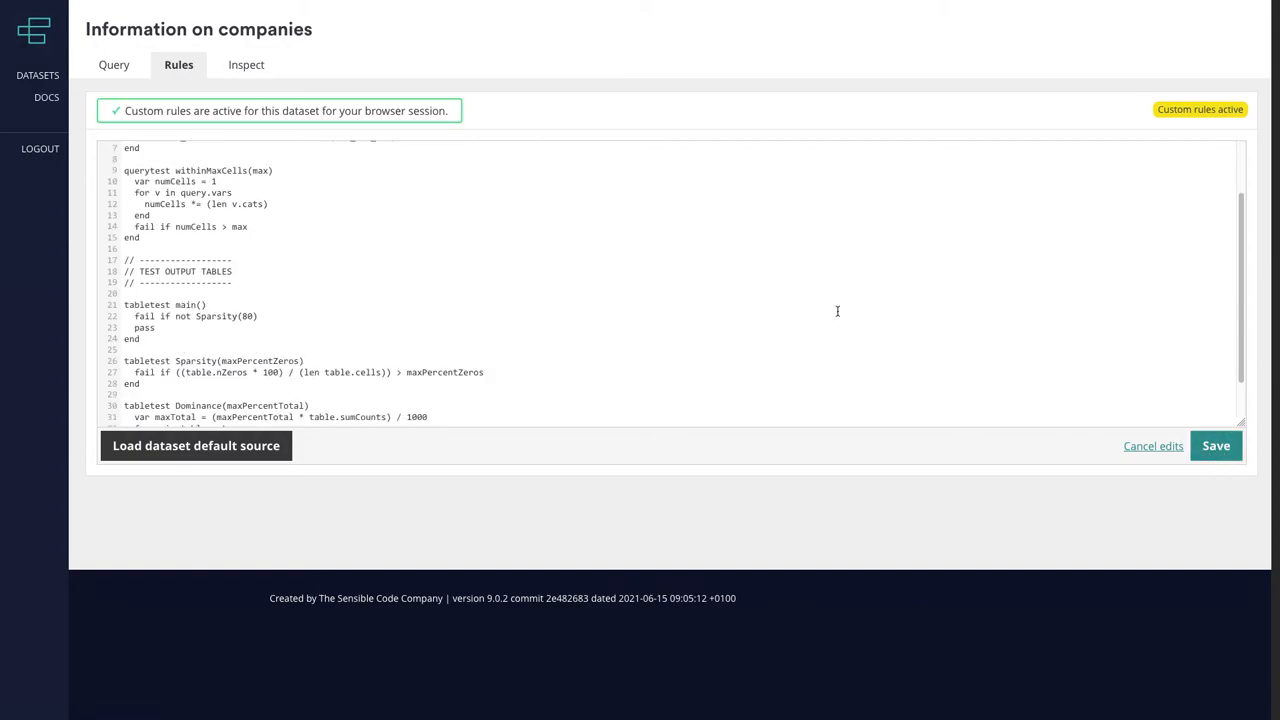
{"action": "left_click", "coordinate": [114, 64]}
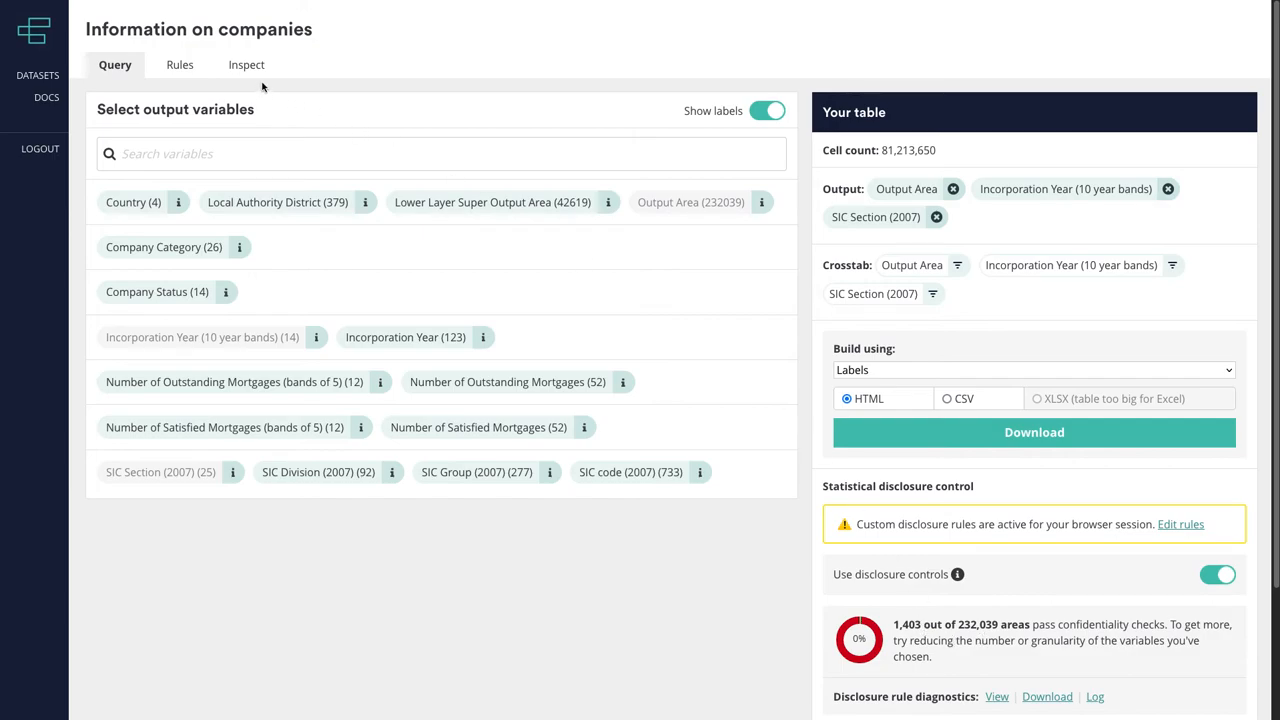
- Set the Sparsity threshold in tabletest main() to 90 and save the rules
{"action": "left_click", "coordinate": [180, 64]}
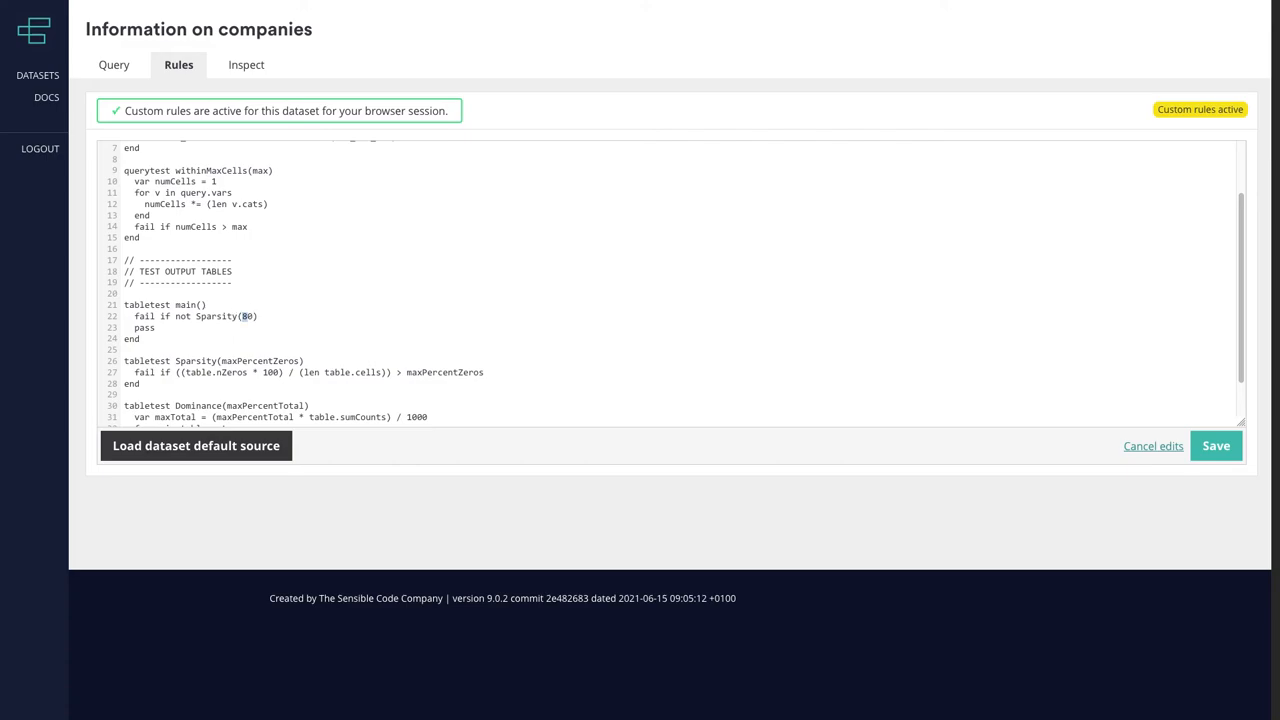
{"action": "type", "text": "9"}
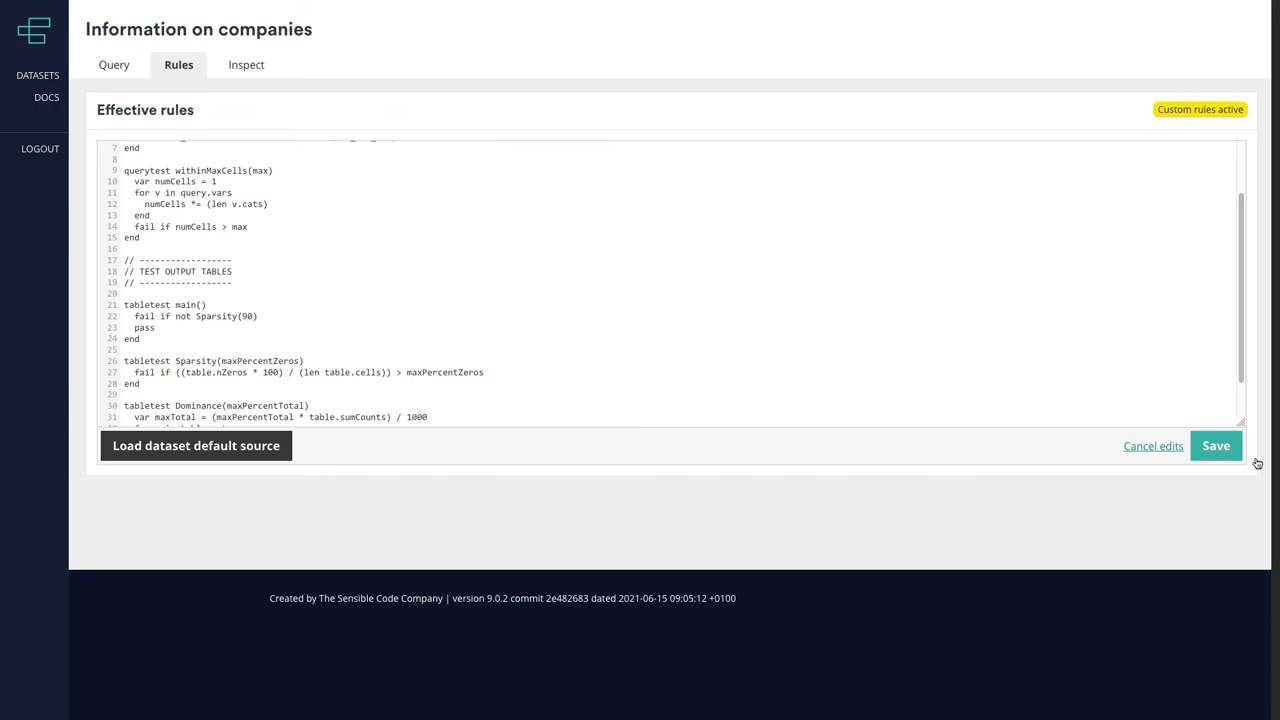
{"action": "left_click", "coordinate": [1238, 453]}
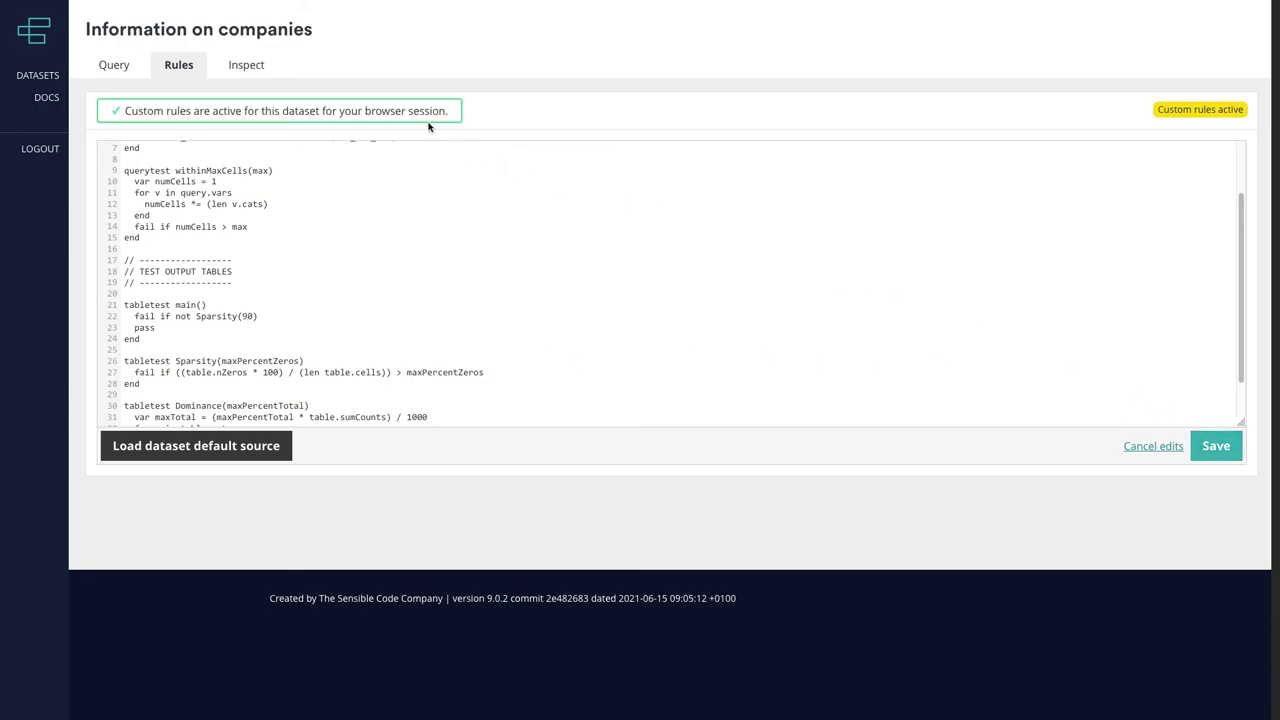
- Replace Output Area with Local Authority District in the query's output variables
{"action": "left_click", "coordinate": [114, 64]}
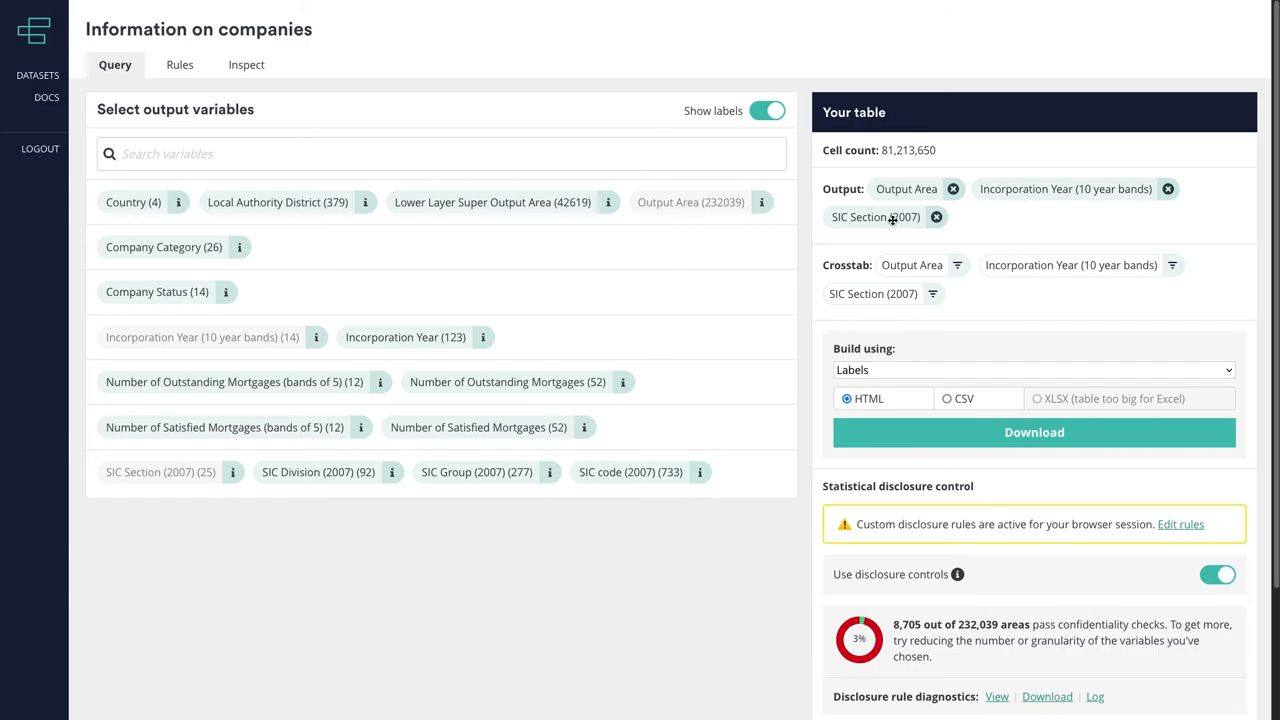
{"action": "left_click", "coordinate": [952, 189]}
{"action": "left_click", "coordinate": [283, 205]}
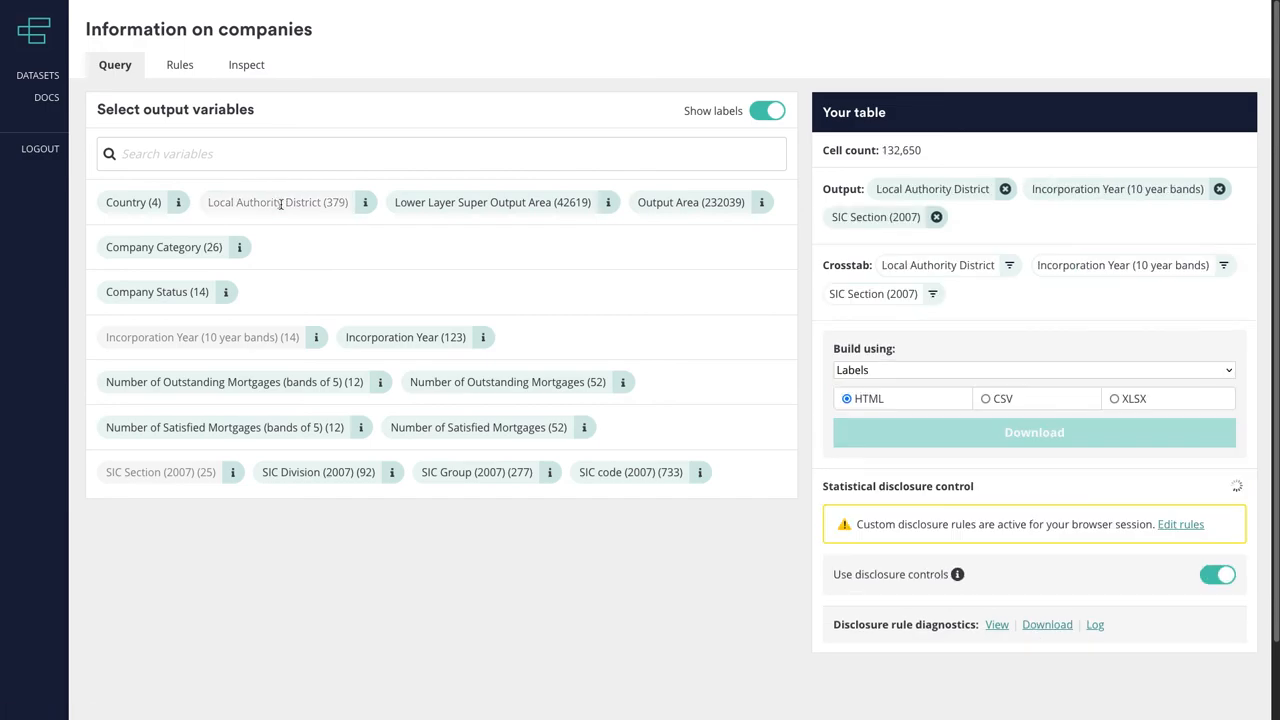